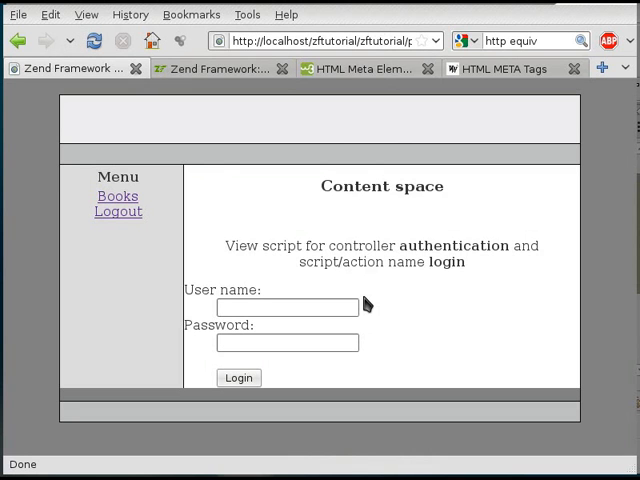
# Step: In AuthenticationController.php, start a new line at the top of loginAction
pyautogui.hotkey('alt', 'Tab')
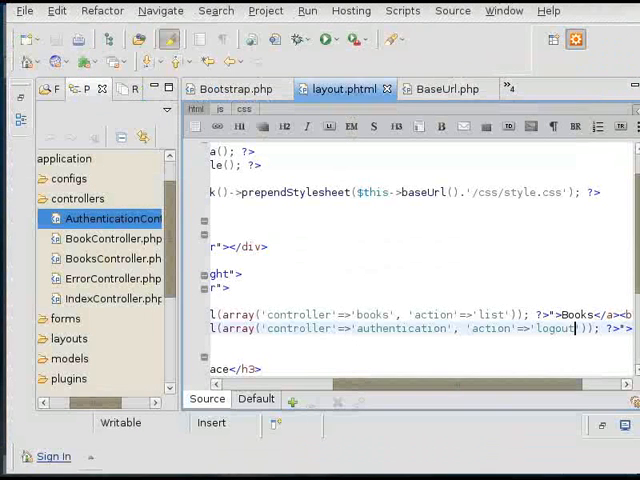
pyautogui.doubleClick(108, 228)
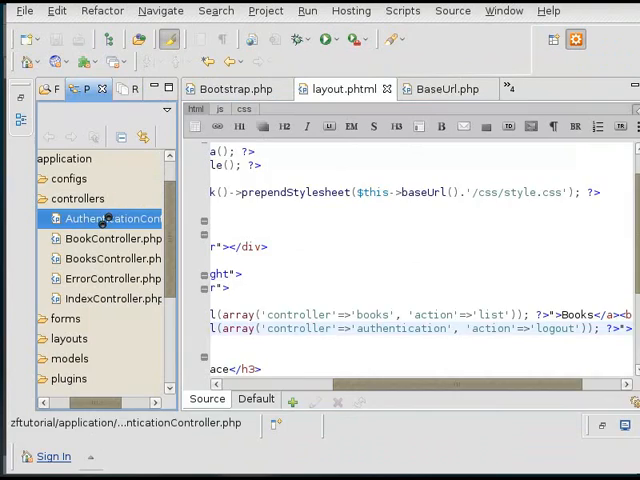
pyautogui.scroll(-2, 338, 262)
pyautogui.scroll(-2, 338, 262)
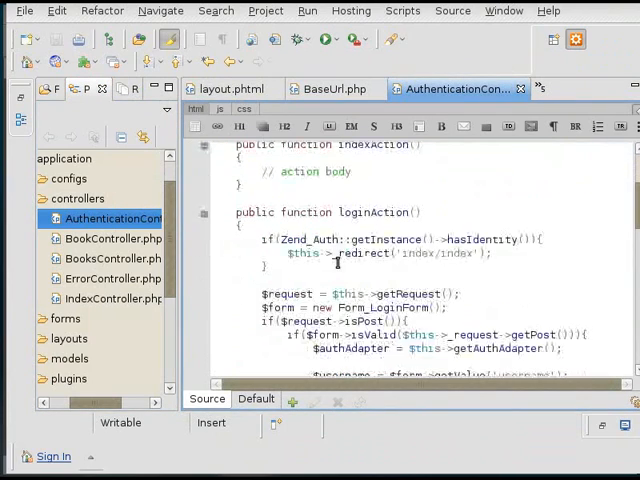
pyautogui.click(296, 226)
pyautogui.press('Return')
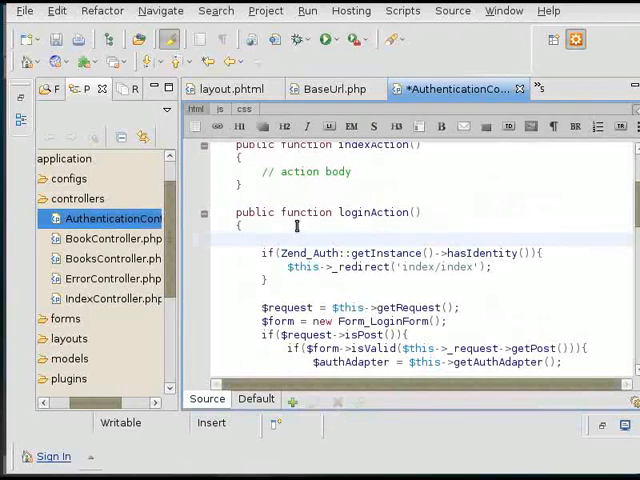
pyautogui.write('$this->')
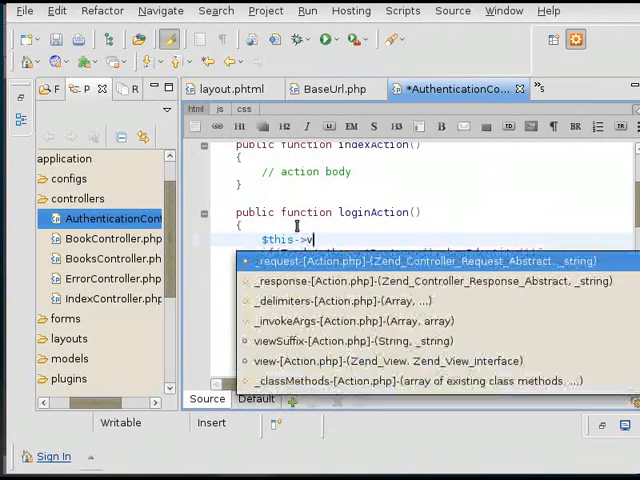
pyautogui.write('view->')
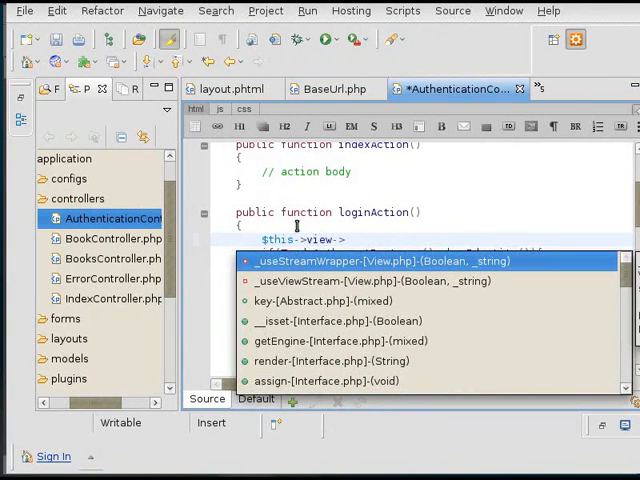
pyautogui.write('title')
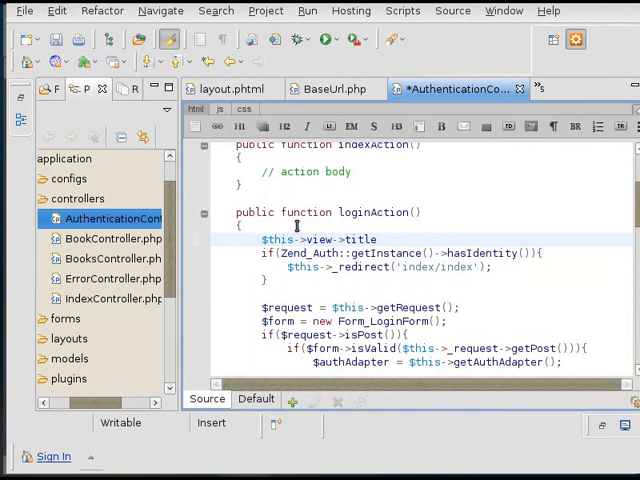
# Step: Finish the line $this->view->title = 'Login'; and save the controller
pyautogui.moveTo(379, 239); pyautogui.dragTo(316, 240)
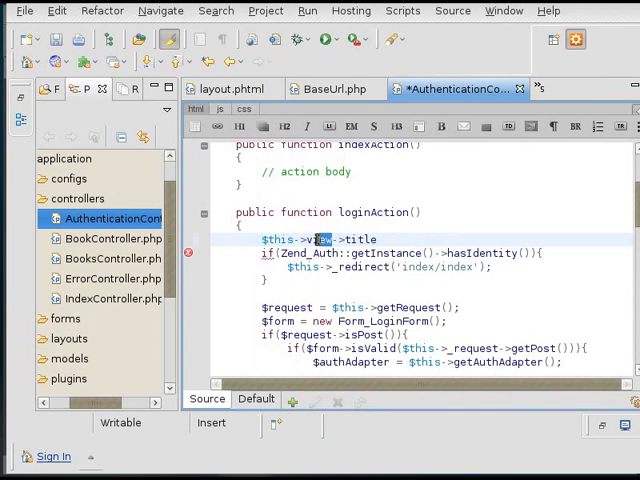
pyautogui.click(381, 239)
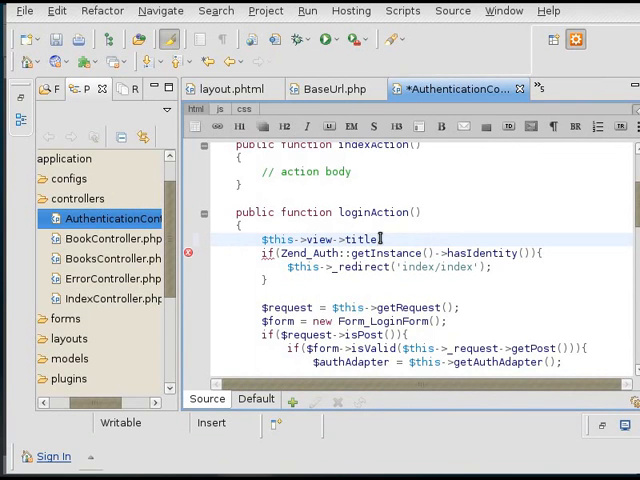
pyautogui.write("= '")
pyautogui.write('Login')
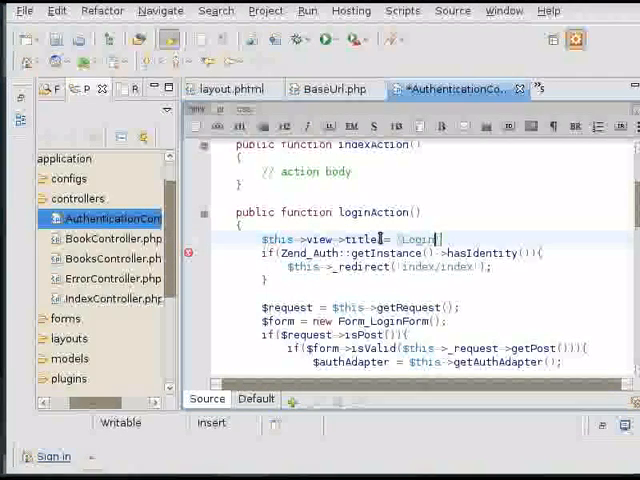
pyautogui.write("';")
pyautogui.hotkey('ctrl', 's')
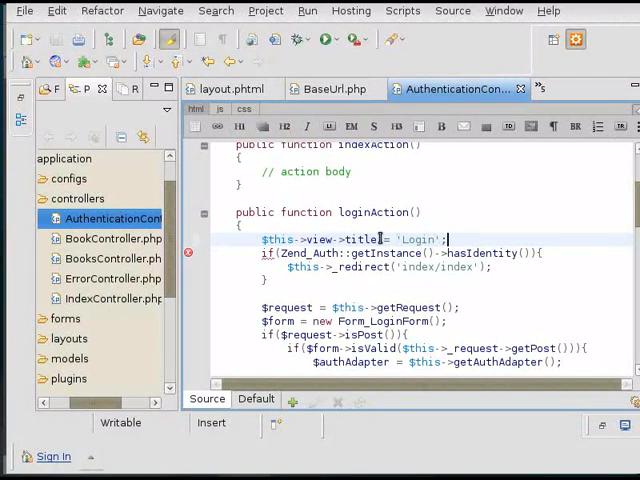
# Step: Insert <?php echo $this->title; ?> inside the header div of layout.phtml and save
pyautogui.click(229, 92)
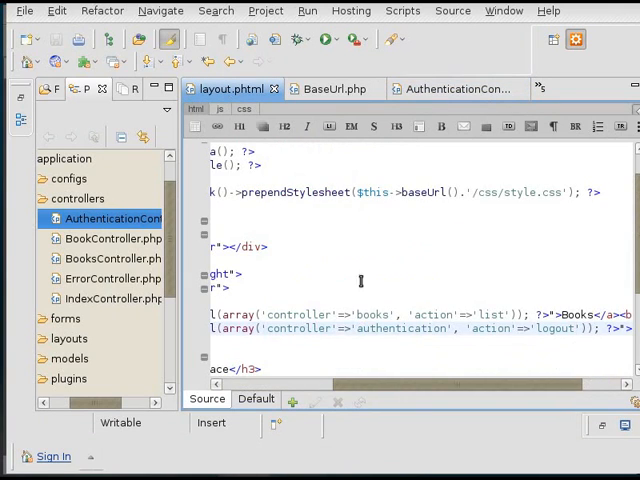
pyautogui.moveTo(403, 392); pyautogui.dragTo(276, 386)
pyautogui.scroll(1, 325, 323)
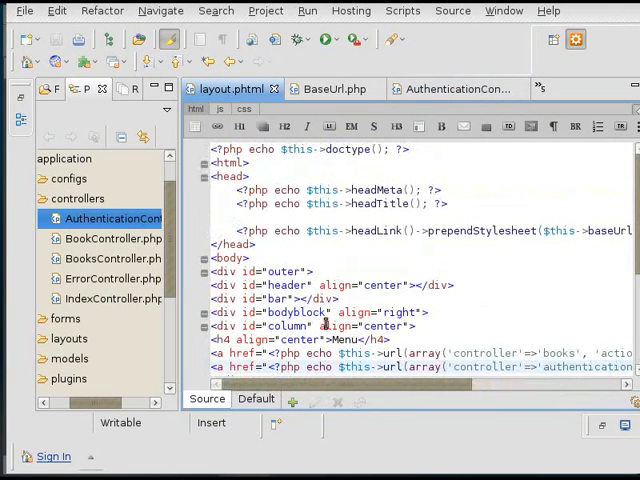
pyautogui.scroll(-1, 392, 314)
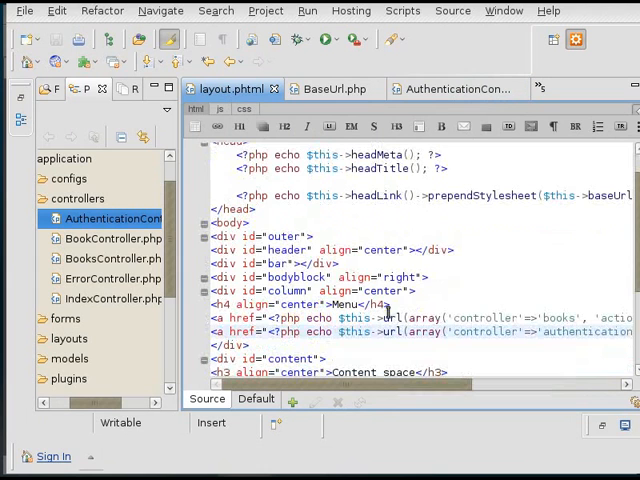
pyautogui.click(414, 249)
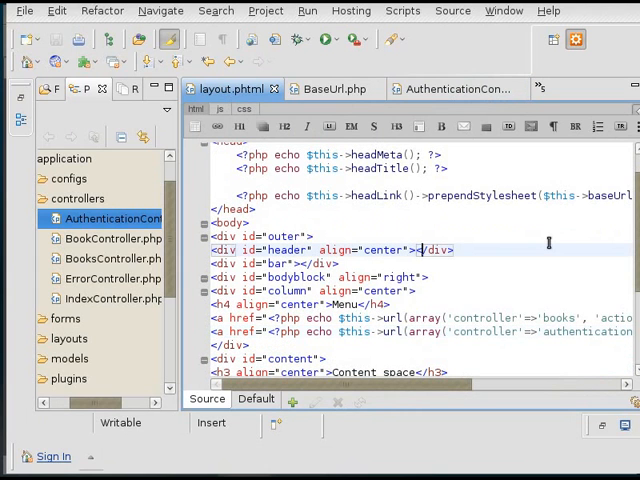
pyautogui.write('<?php echo $this')
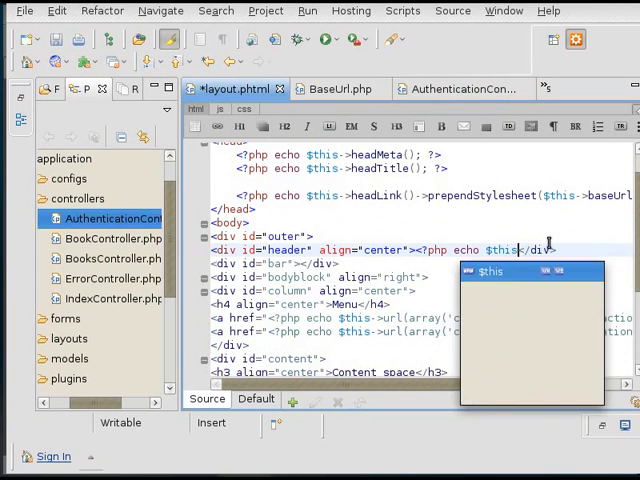
pyautogui.write('->title')
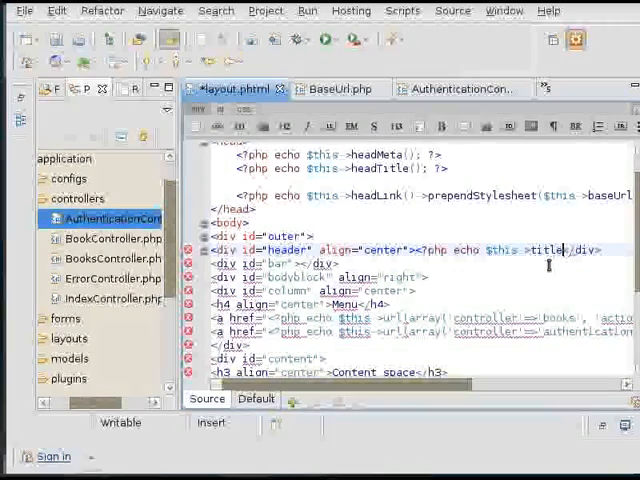
pyautogui.write('; ')
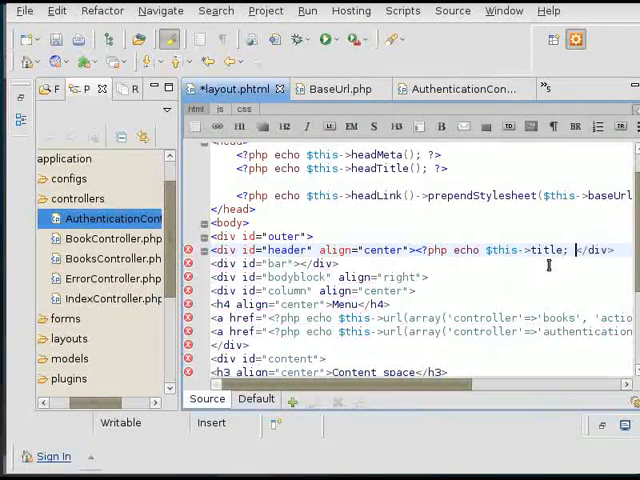
pyautogui.write('?>')
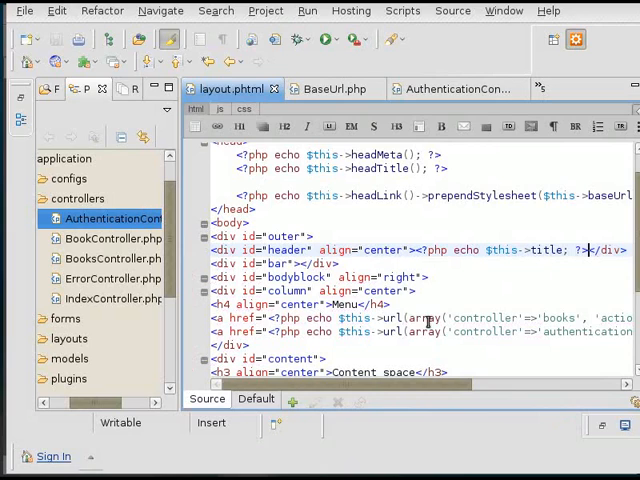
# Step: Reload the login page in Firefox so the header shows 'Login'
pyautogui.click(397, 444)
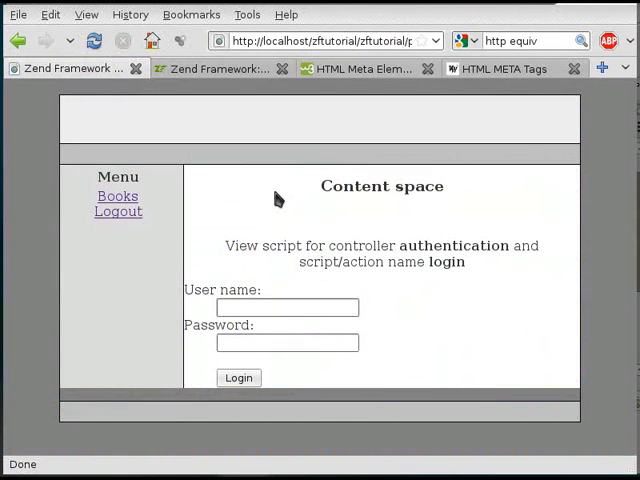
pyautogui.press('F5')
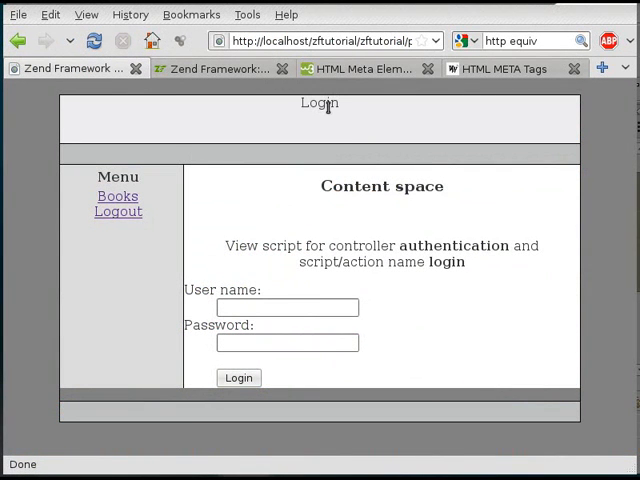